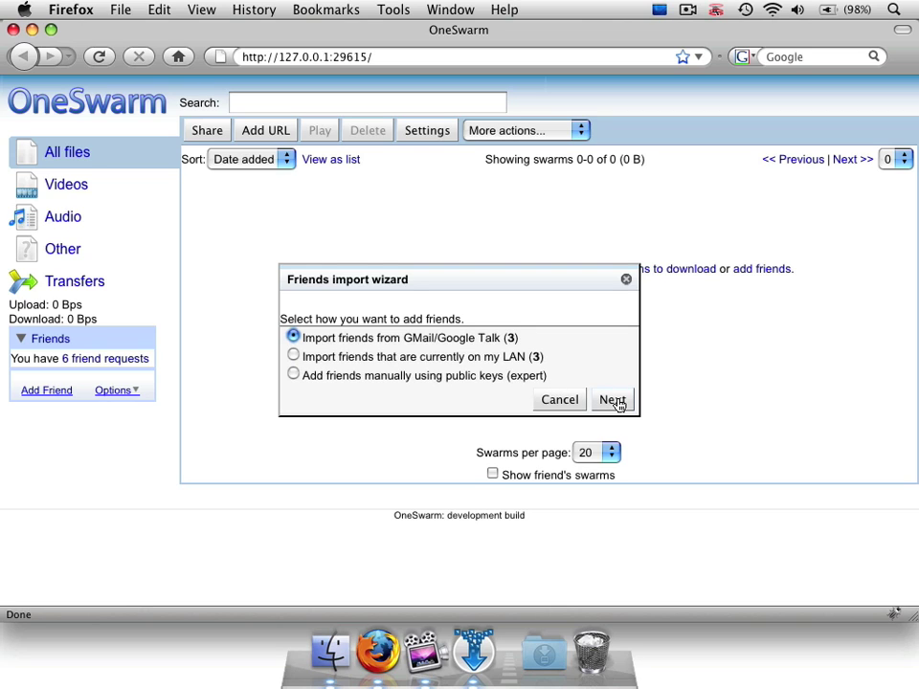
Step: Import and save the three friends from Google Talk by signing in with the Gtalk username and password
{"action": "left_click", "coordinate": [613, 400]}
{"action": "left_click", "coordinate": [491, 337]}
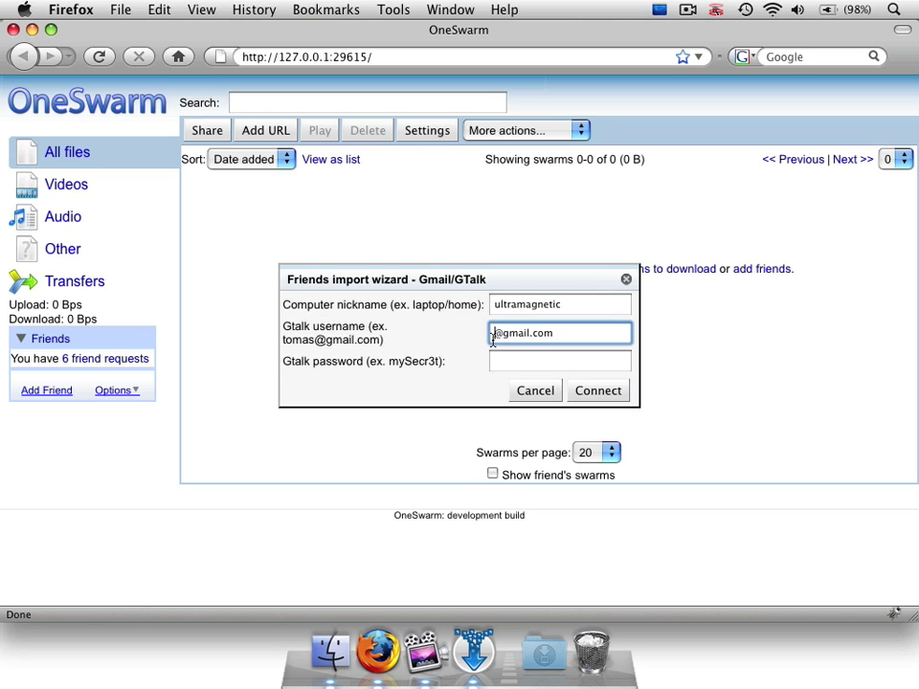
{"action": "type", "text": "OSClient1"}
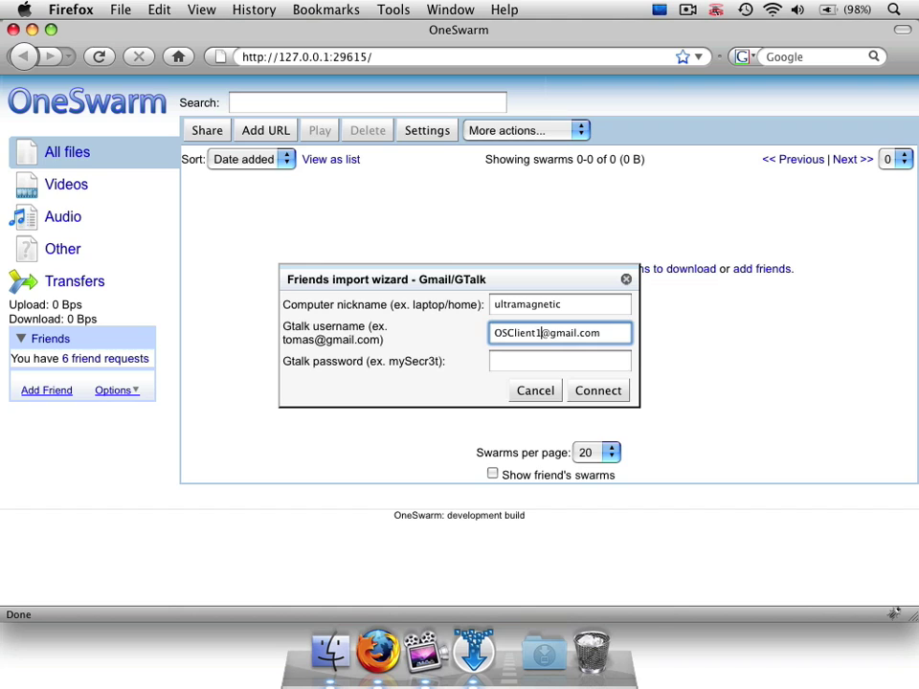
{"action": "key", "text": "Tab"}
{"action": "type", "text": "•••••••••"}
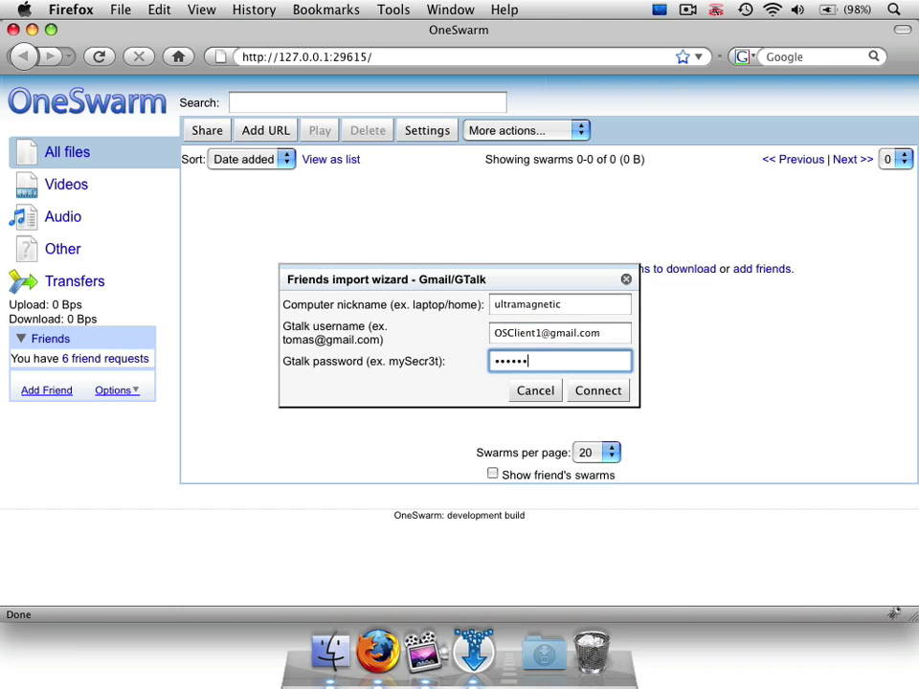
{"action": "left_click", "coordinate": [602, 396]}
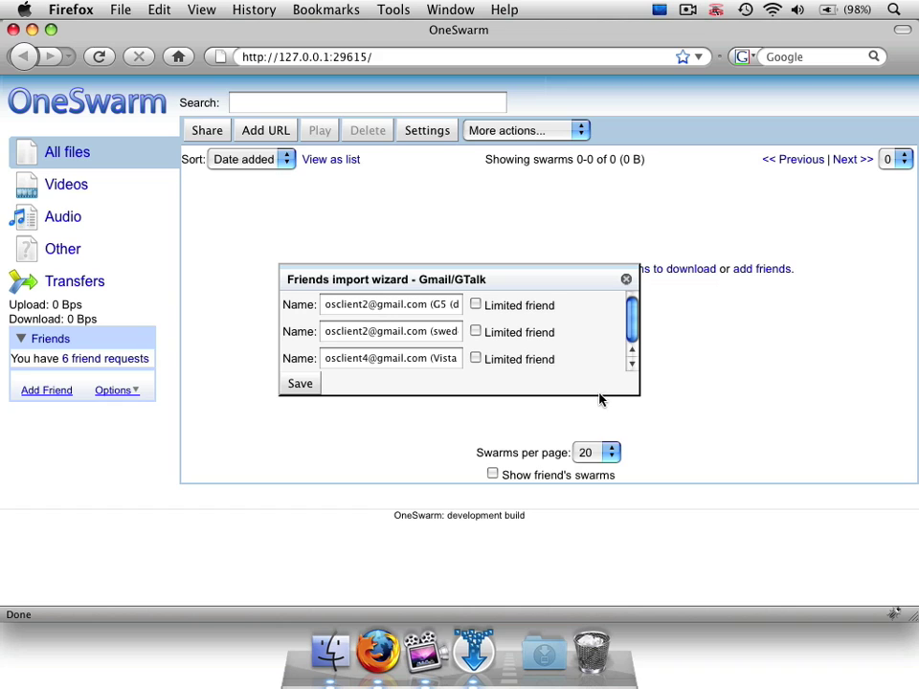
{"action": "left_click", "coordinate": [301, 384]}
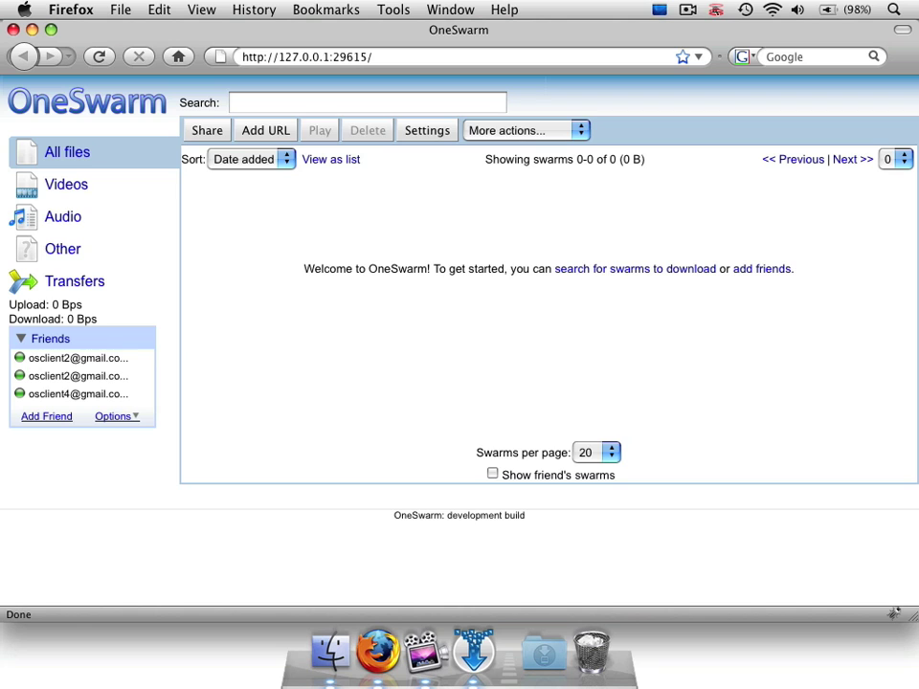
Step: Browse each friend's shared swarms, then show friends' swarms in the All files list
{"action": "key", "text": "super+shift+2"}
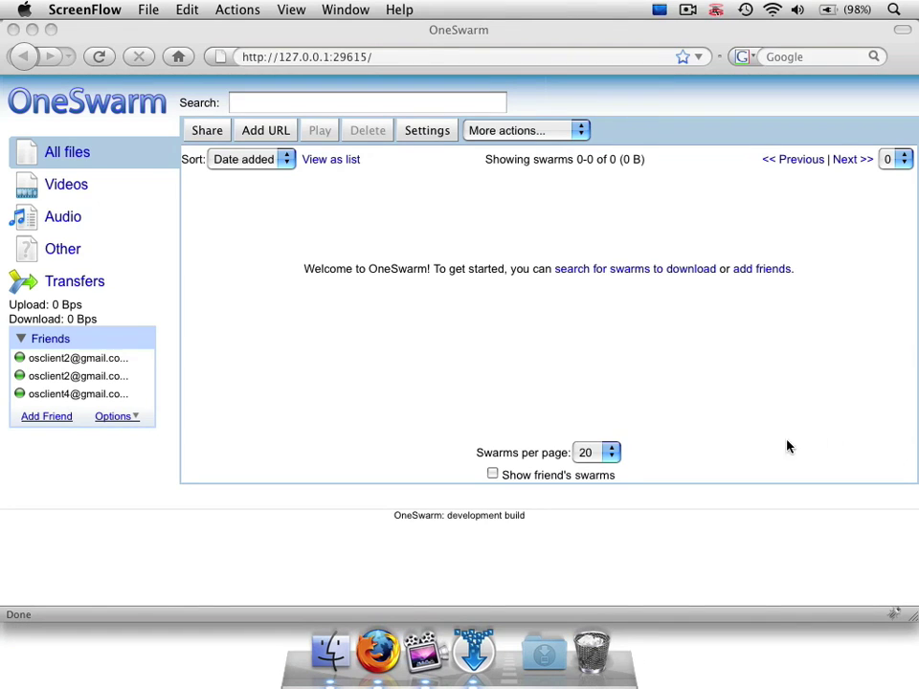
{"action": "left_click", "coordinate": [88, 361]}
{"action": "left_click", "coordinate": [78, 361]}
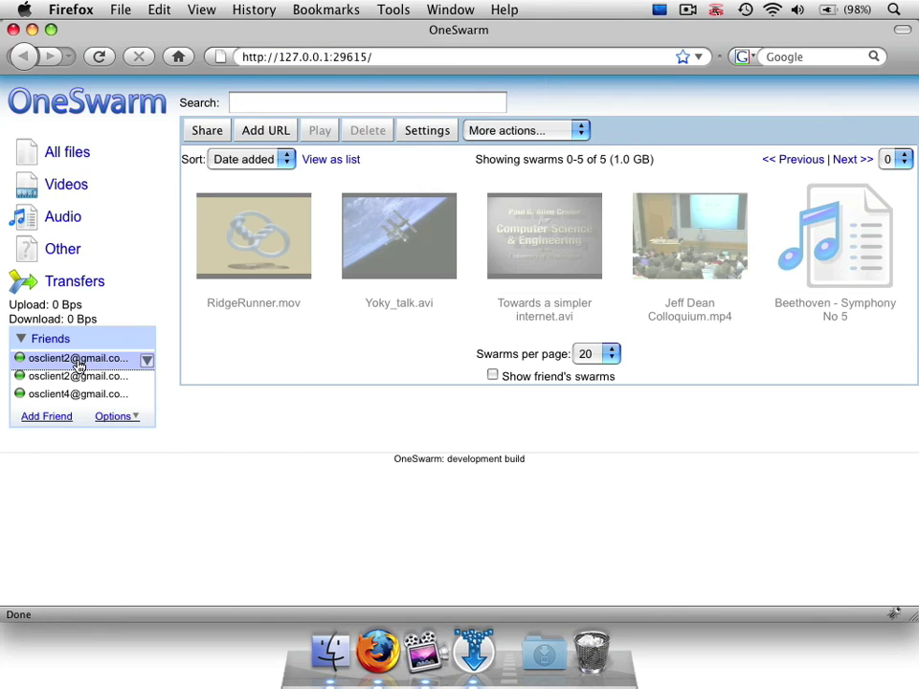
{"action": "left_click", "coordinate": [78, 377]}
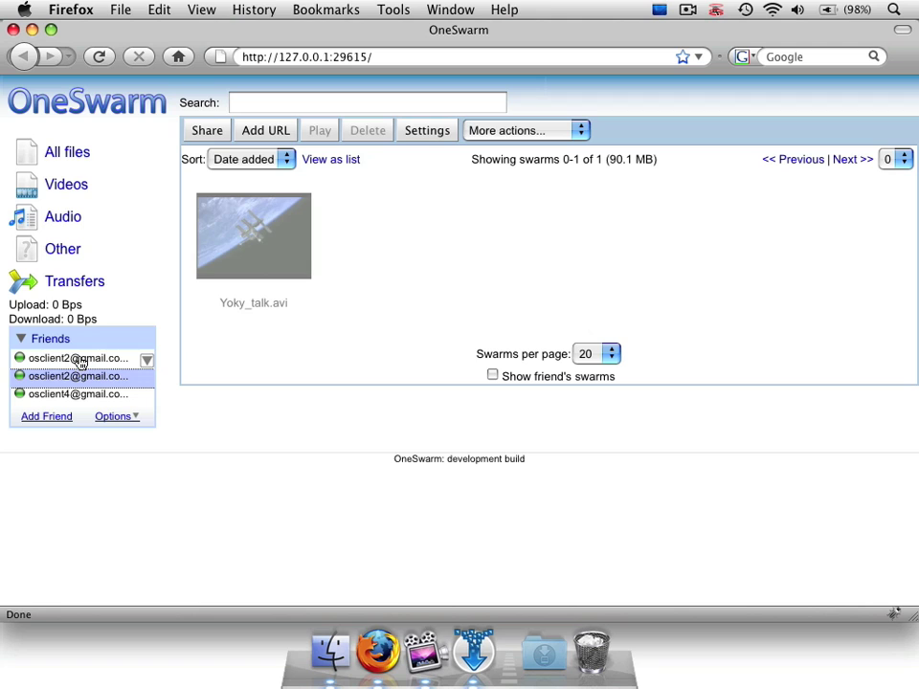
{"action": "left_click", "coordinate": [81, 356]}
{"action": "left_click", "coordinate": [67, 150]}
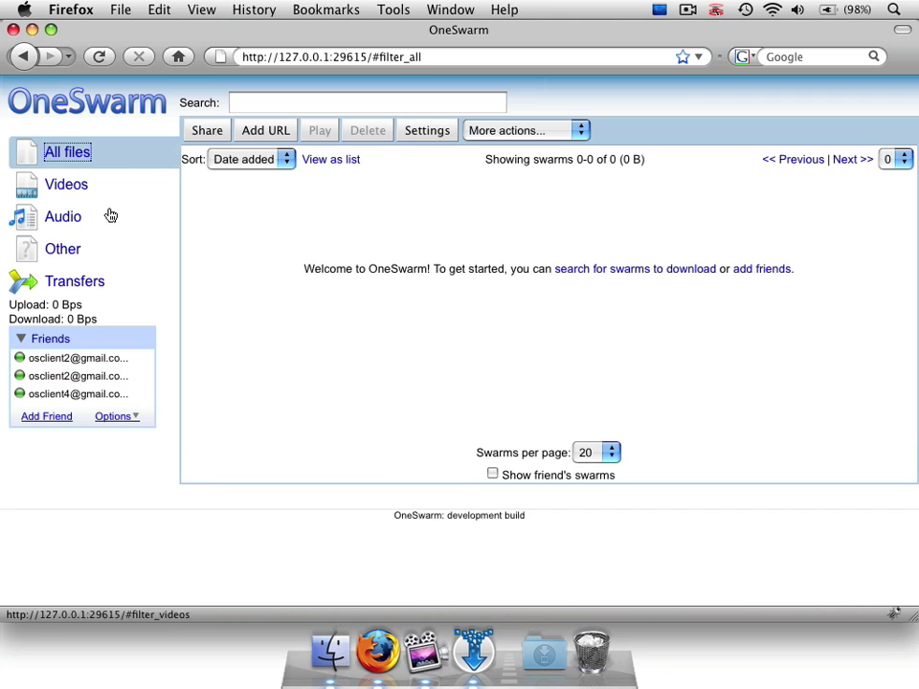
{"action": "left_click", "coordinate": [492, 475]}
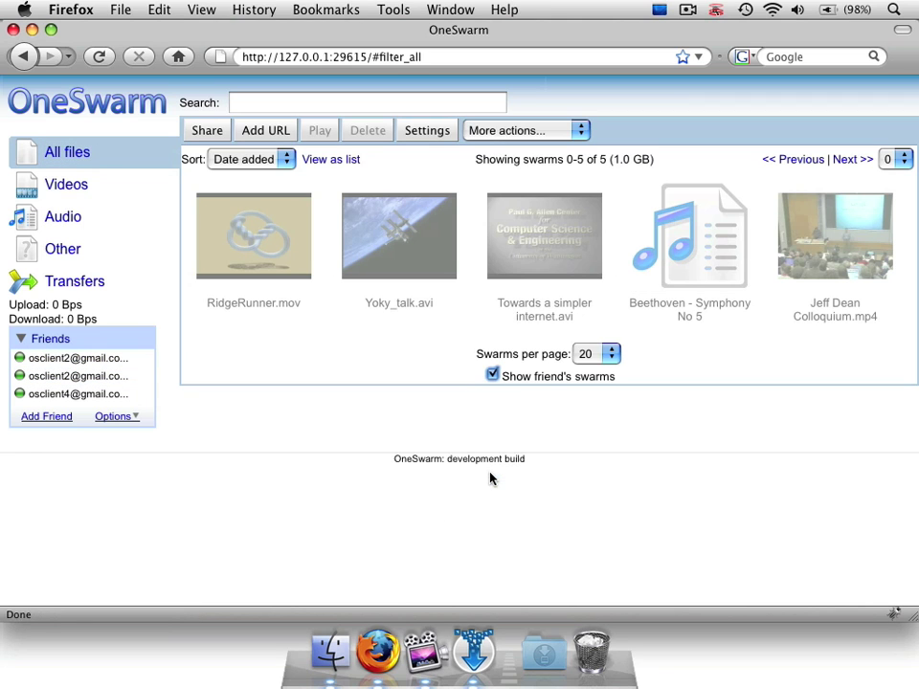
Step: Search the swarms for 'internet'
{"action": "left_click", "coordinate": [312, 99]}
{"action": "type", "text": "ridg"}
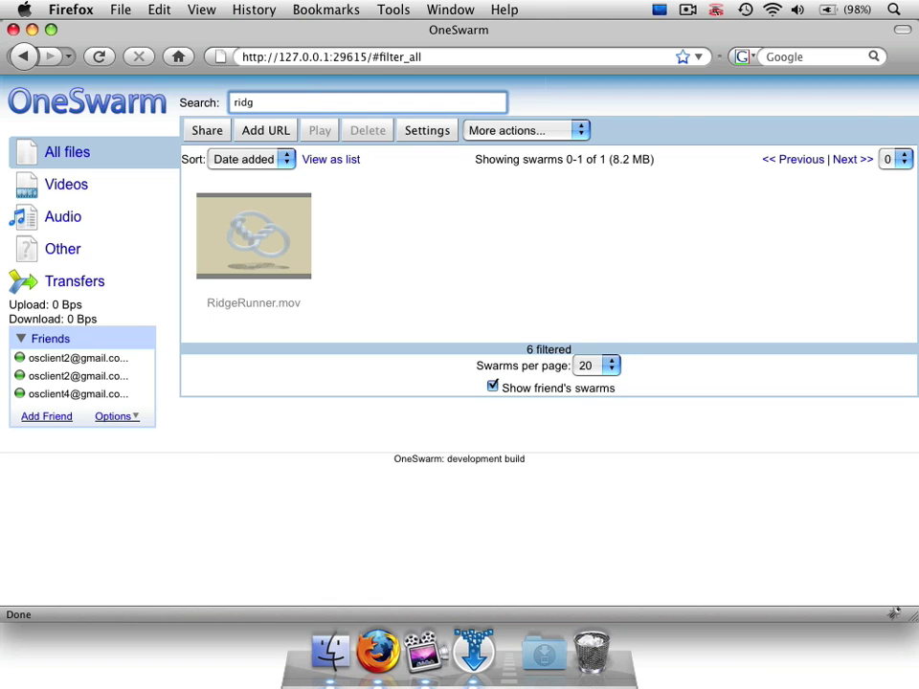
{"action": "key", "text": "BackSpace"}
{"action": "key", "text": "BackSpace"}
{"action": "key", "text": "BackSpace"}
{"action": "key", "text": "BackSpace"}
{"action": "type", "text": "intner"}
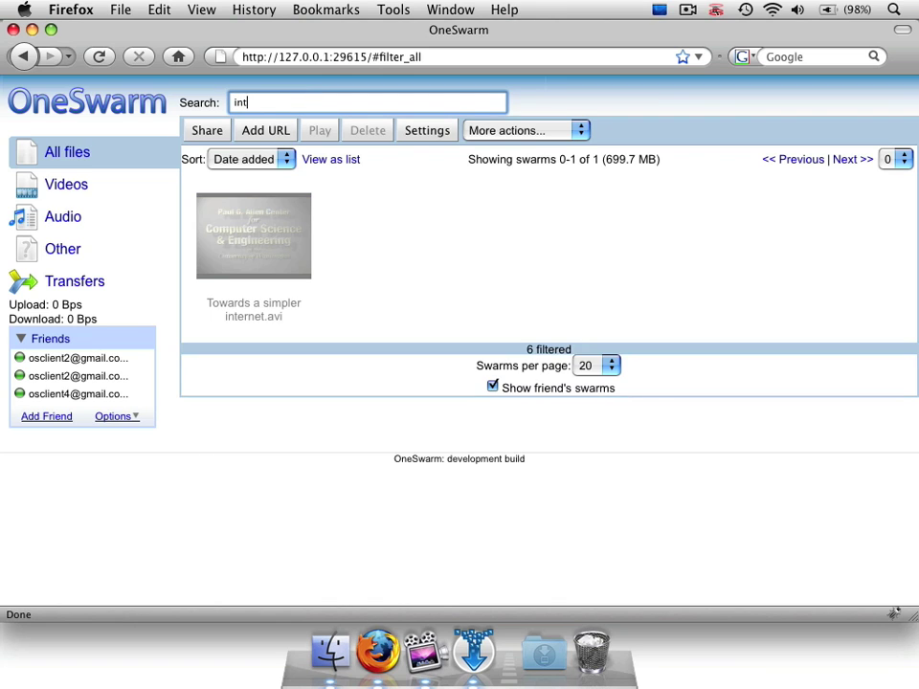
{"action": "key", "text": "BackSpace"}
{"action": "key", "text": "BackSpace"}
{"action": "key", "text": "BackSpace"}
{"action": "type", "text": "ernet"}
{"action": "key", "text": "Return"}
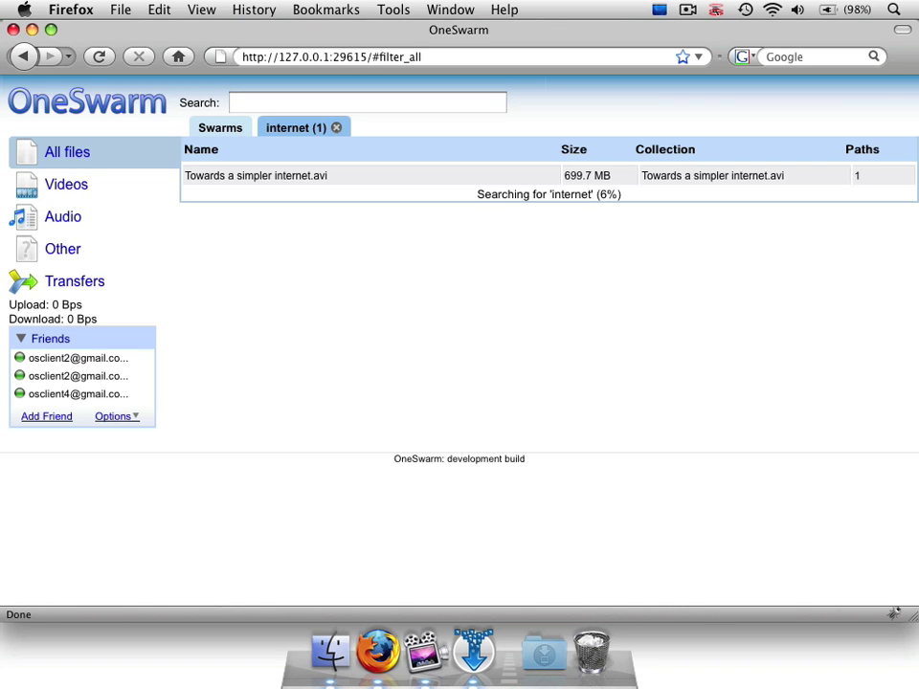
Step: Download Towards a simpler internet.avi from its details and follow its progress in the Swarms view
{"action": "left_click", "coordinate": [305, 177]}
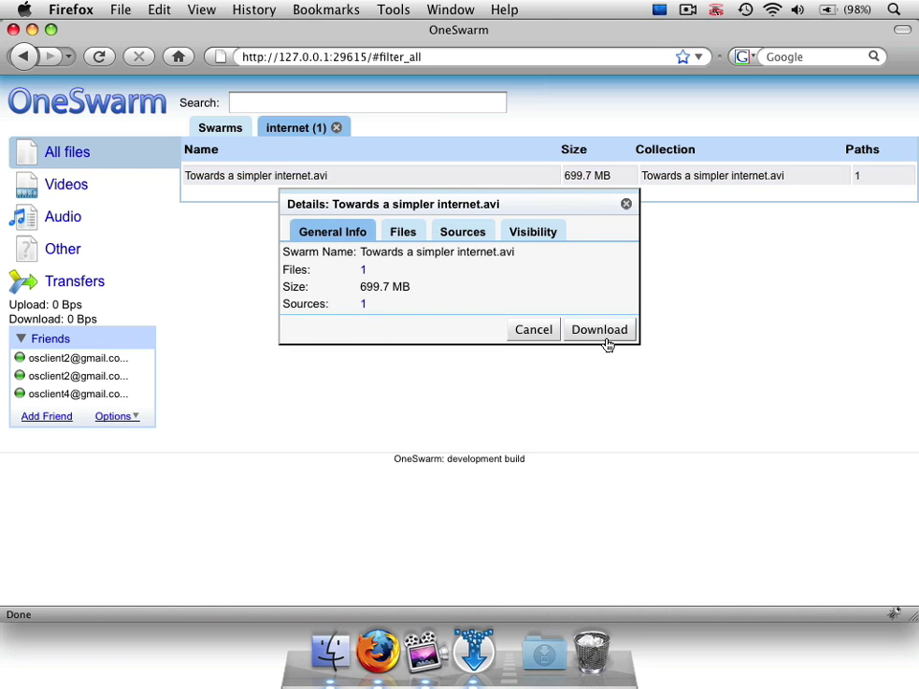
{"action": "left_click", "coordinate": [606, 339]}
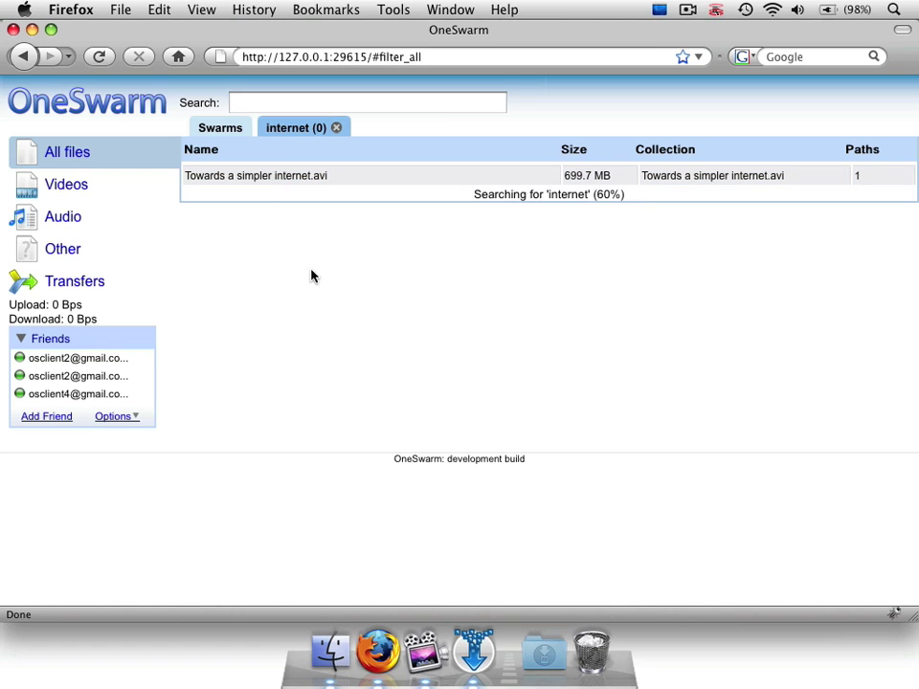
{"action": "left_click", "coordinate": [209, 131]}
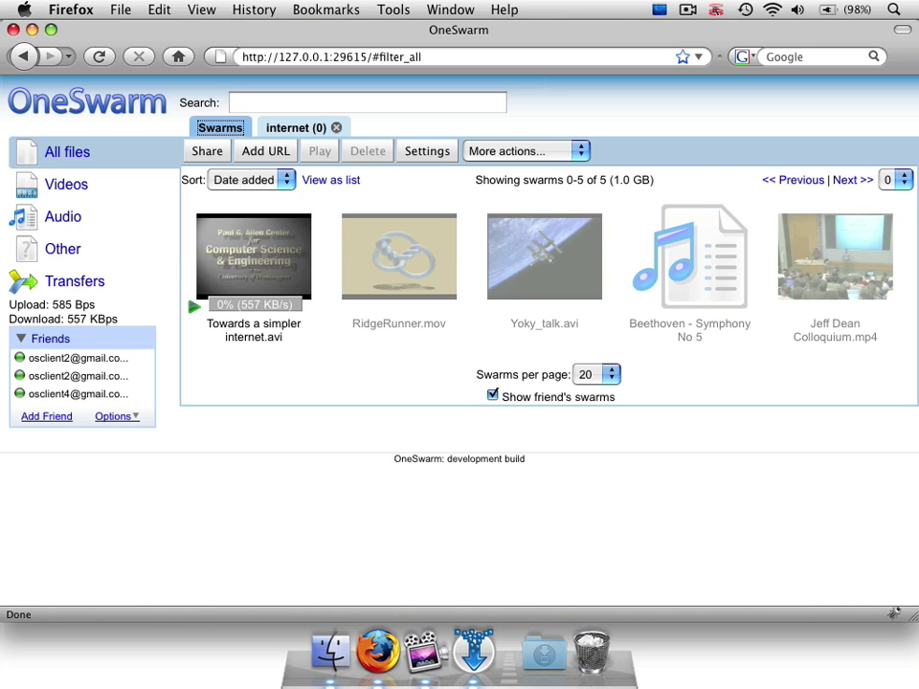
{"action": "double_click", "coordinate": [275, 272]}
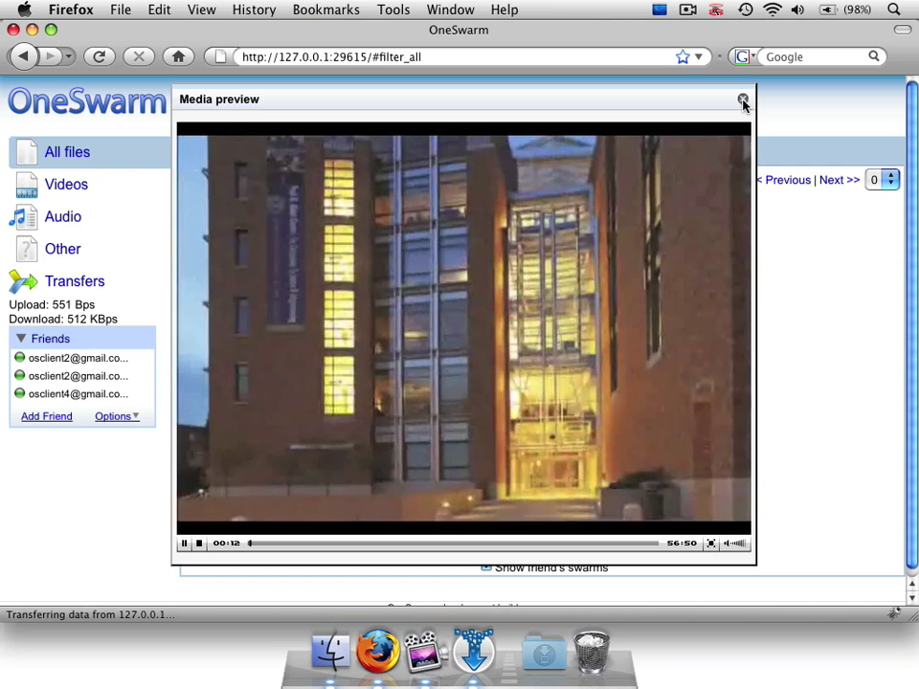
{"action": "left_click", "coordinate": [743, 101]}
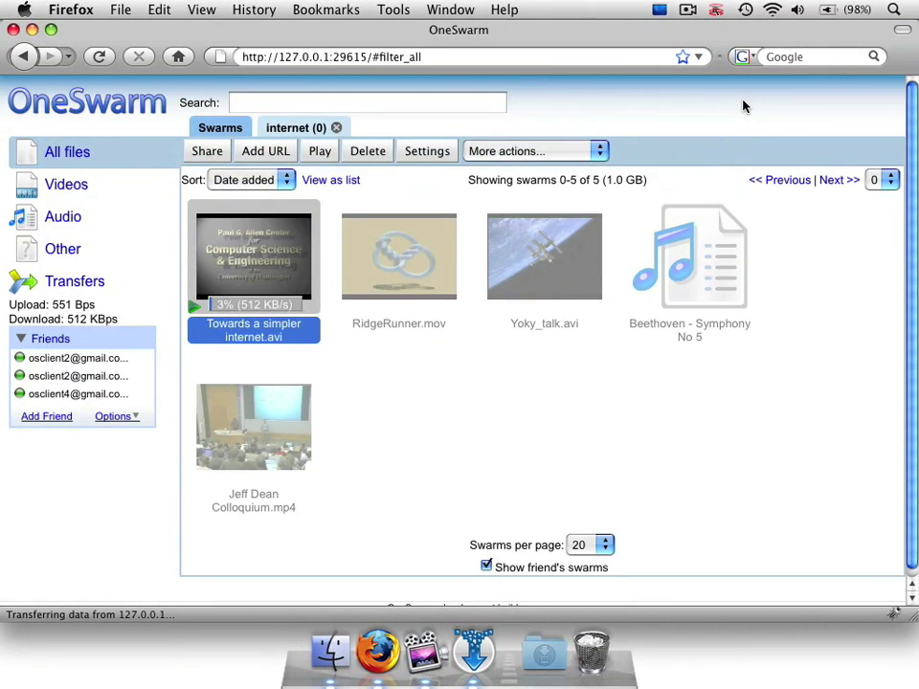
Step: Delete the Towards a simpler internet.avi swarm with 'Remove everything' and close the 'internet (0)' tab
{"action": "left_click", "coordinate": [364, 160]}
{"action": "left_click", "coordinate": [449, 360]}
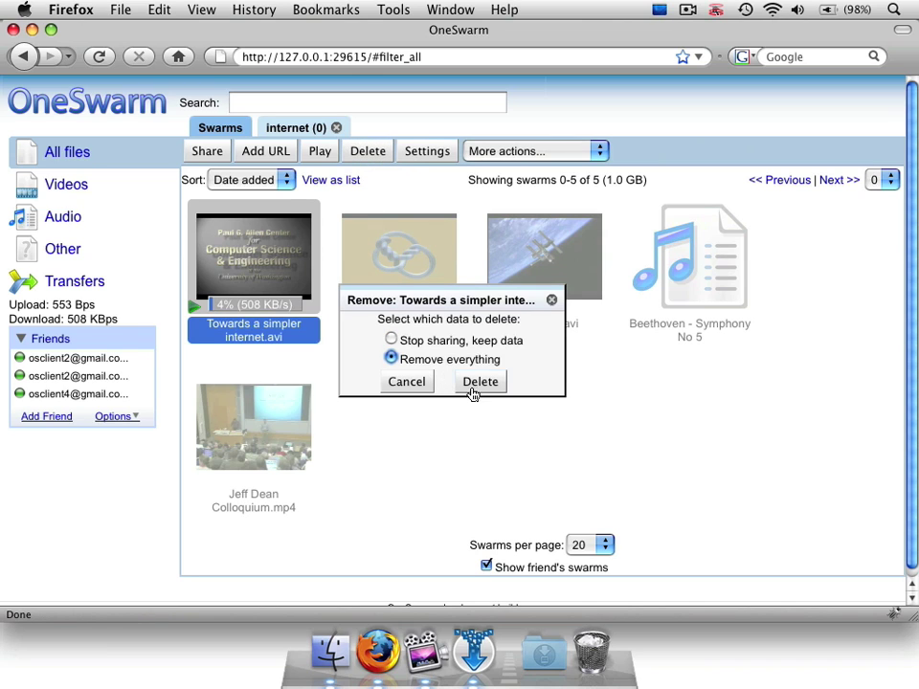
{"action": "left_click", "coordinate": [477, 383]}
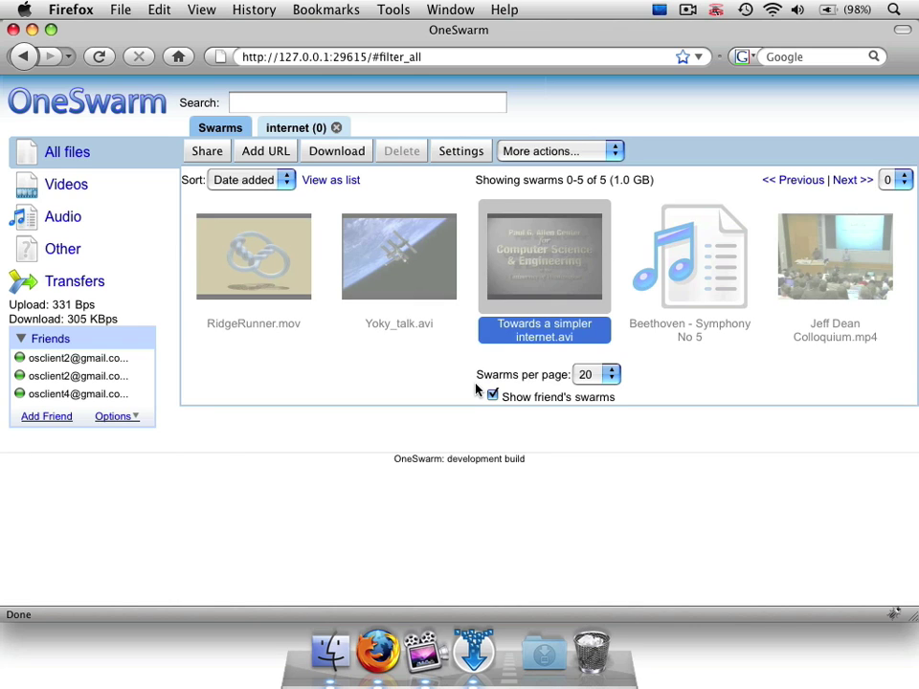
{"action": "left_click", "coordinate": [336, 127]}
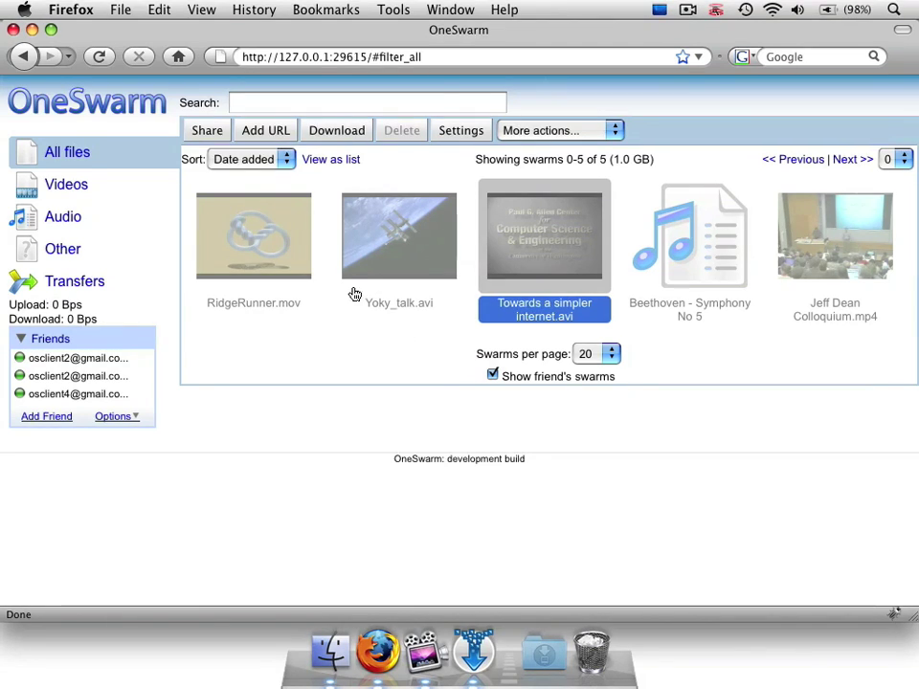
Step: Share the 'Snowboarding trip' directory with friends as a new swarm
{"action": "left_click", "coordinate": [201, 136]}
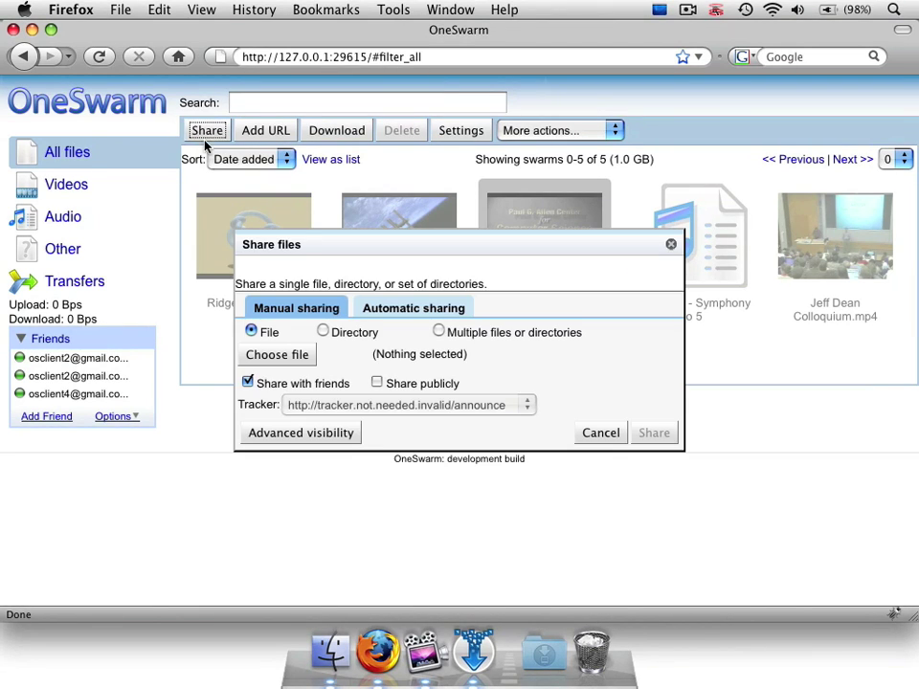
{"action": "left_click", "coordinate": [322, 331]}
{"action": "left_click", "coordinate": [309, 355]}
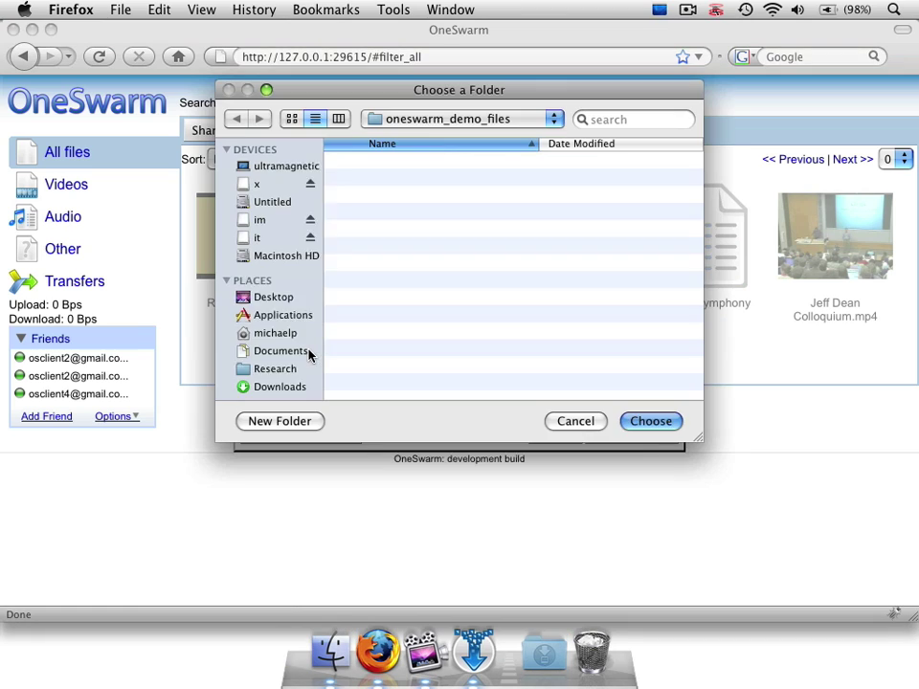
{"action": "left_click", "coordinate": [359, 162]}
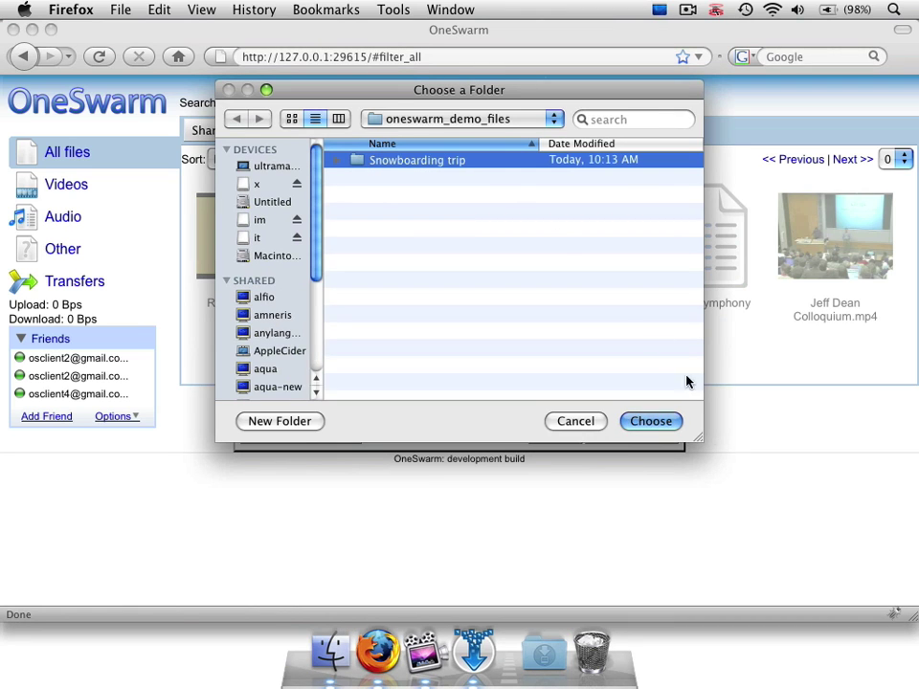
{"action": "left_click", "coordinate": [660, 422]}
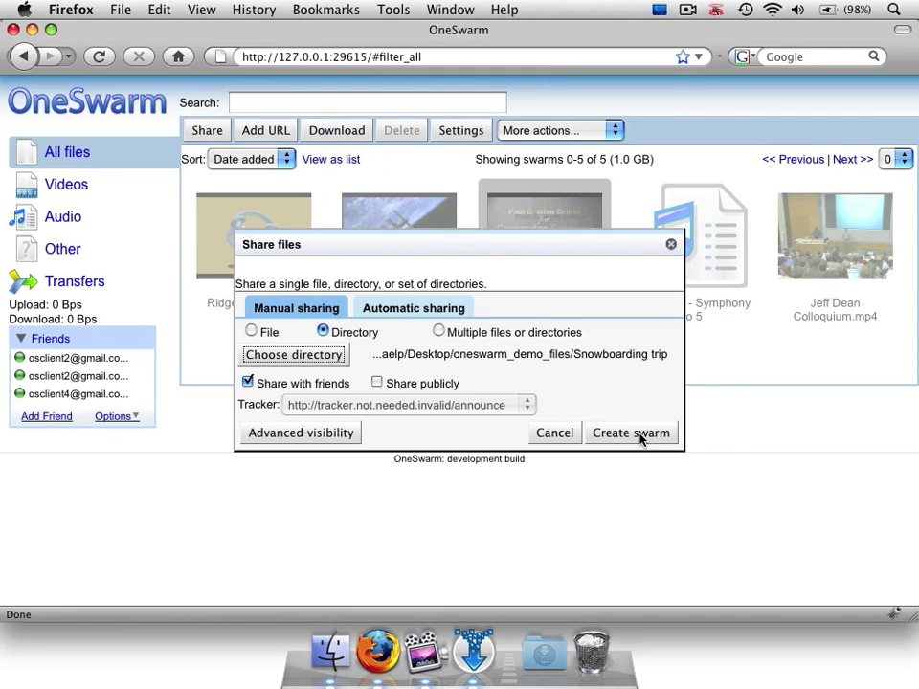
{"action": "left_click", "coordinate": [630, 432]}
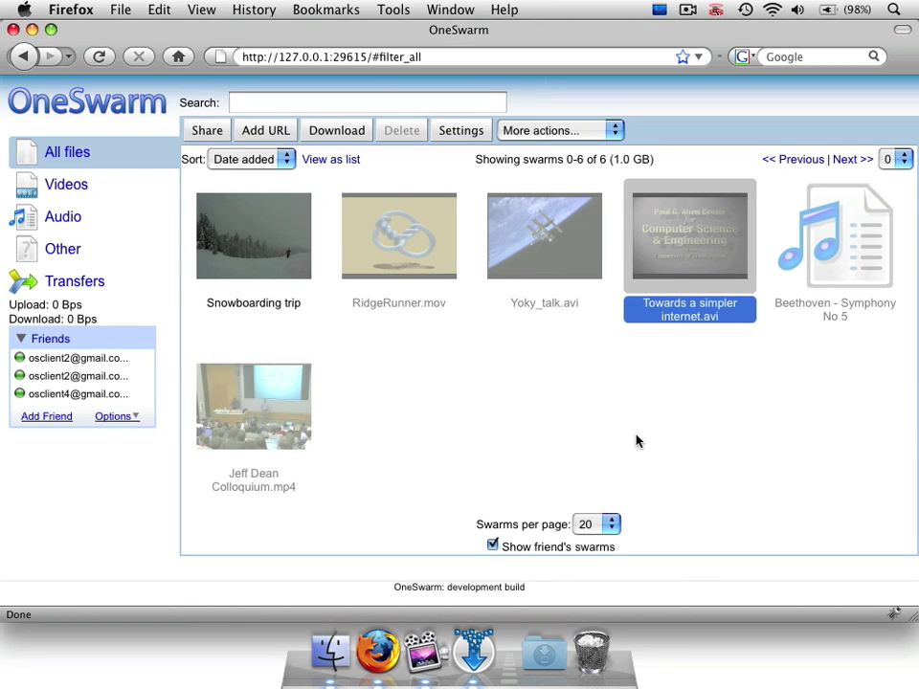
{"action": "double_click", "coordinate": [263, 260]}
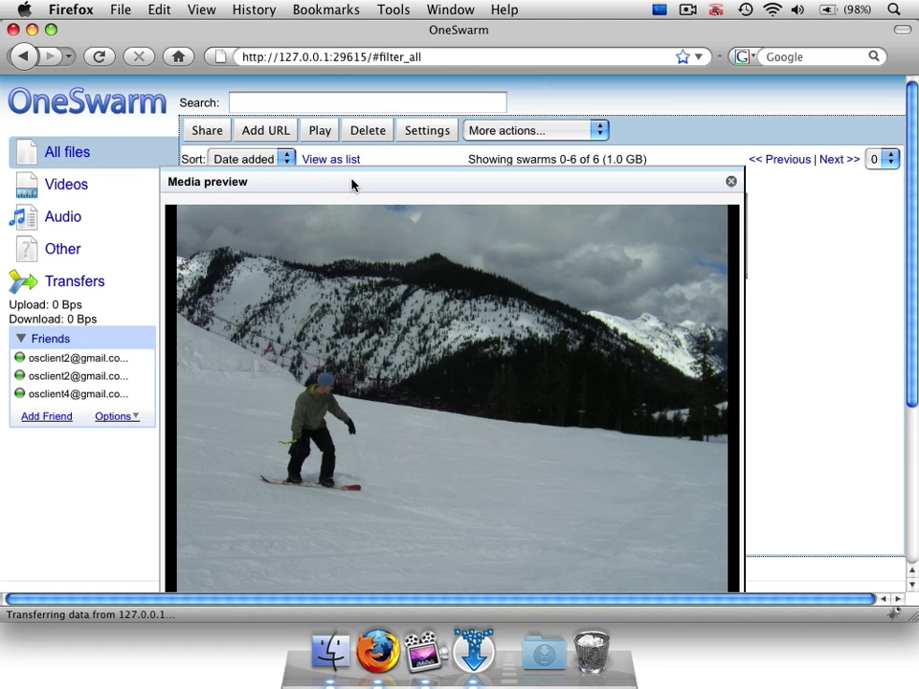
{"action": "left_click_drag", "start_coordinate": [353, 181], "coordinate": [369, 99]}
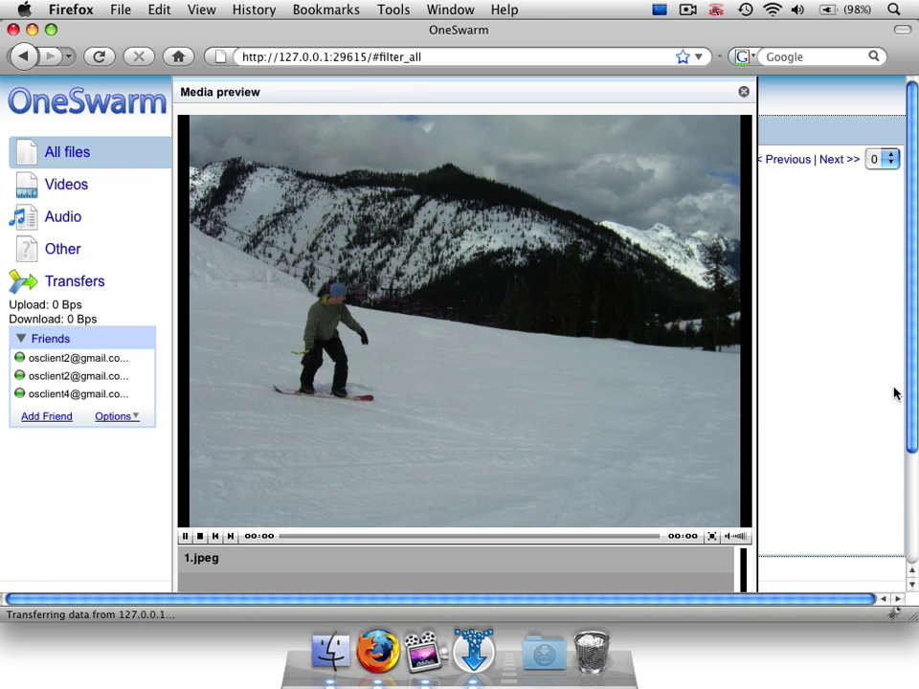
{"action": "left_click_drag", "start_coordinate": [909, 388], "coordinate": [910, 504]}
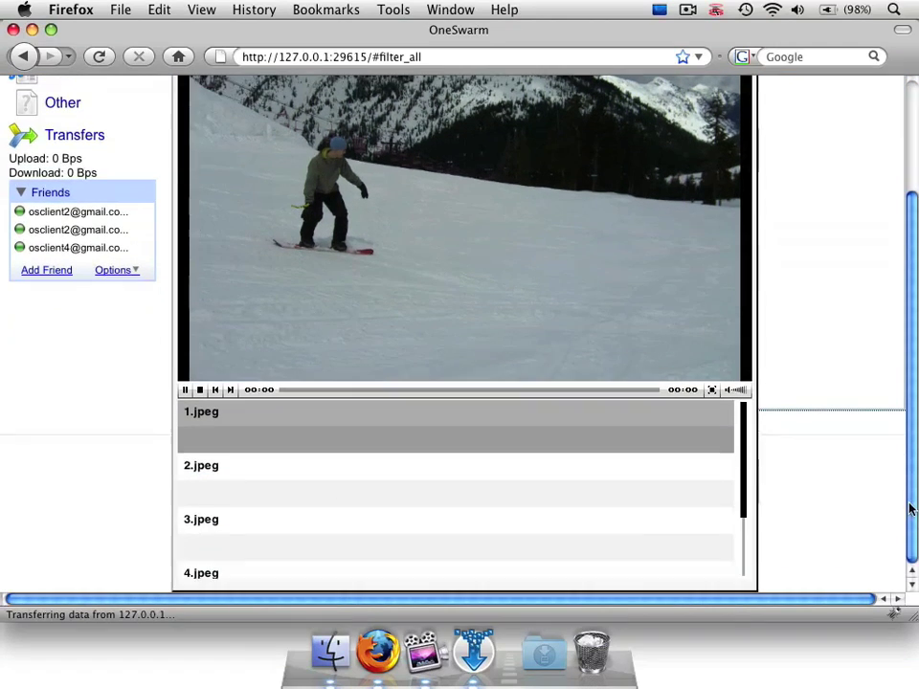
{"action": "left_click", "coordinate": [626, 499]}
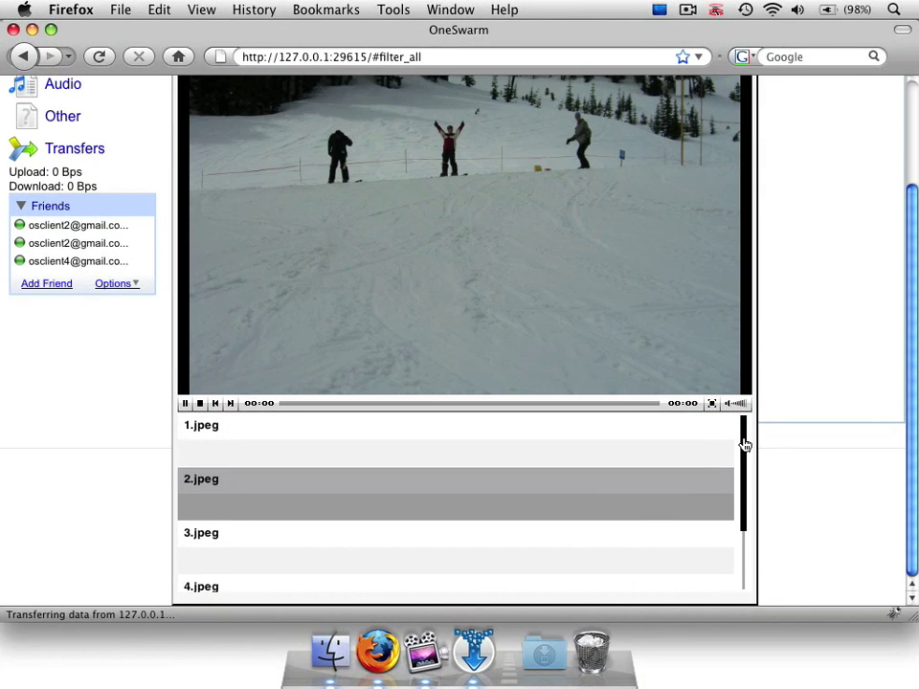
{"action": "left_click_drag", "start_coordinate": [751, 485], "coordinate": [759, 562]}
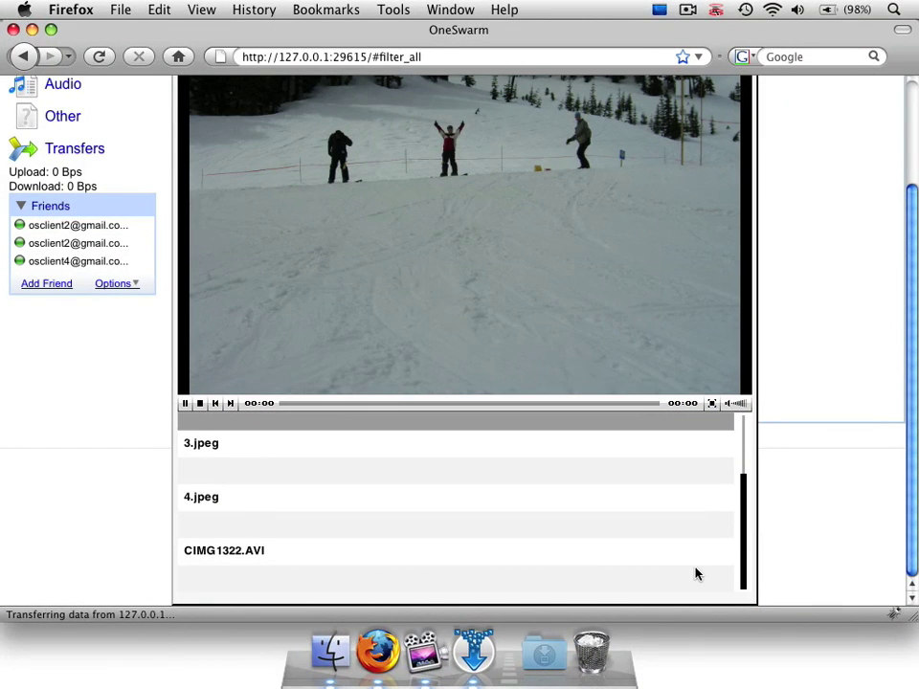
{"action": "left_click_drag", "start_coordinate": [743, 465], "coordinate": [733, 405]}
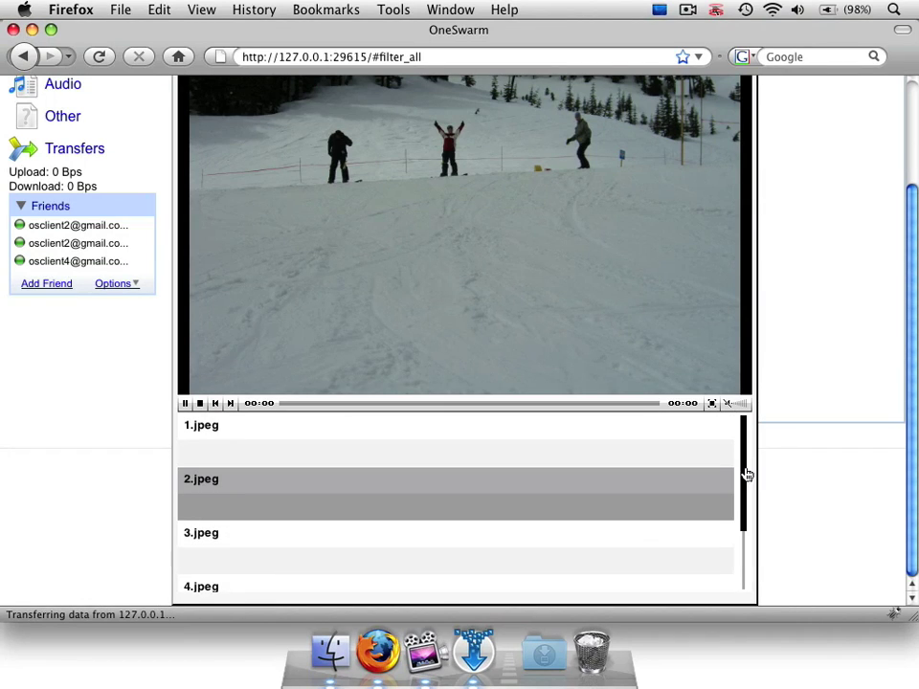
{"action": "left_click_drag", "start_coordinate": [744, 473], "coordinate": [752, 560]}
{"action": "left_click", "coordinate": [215, 568]}
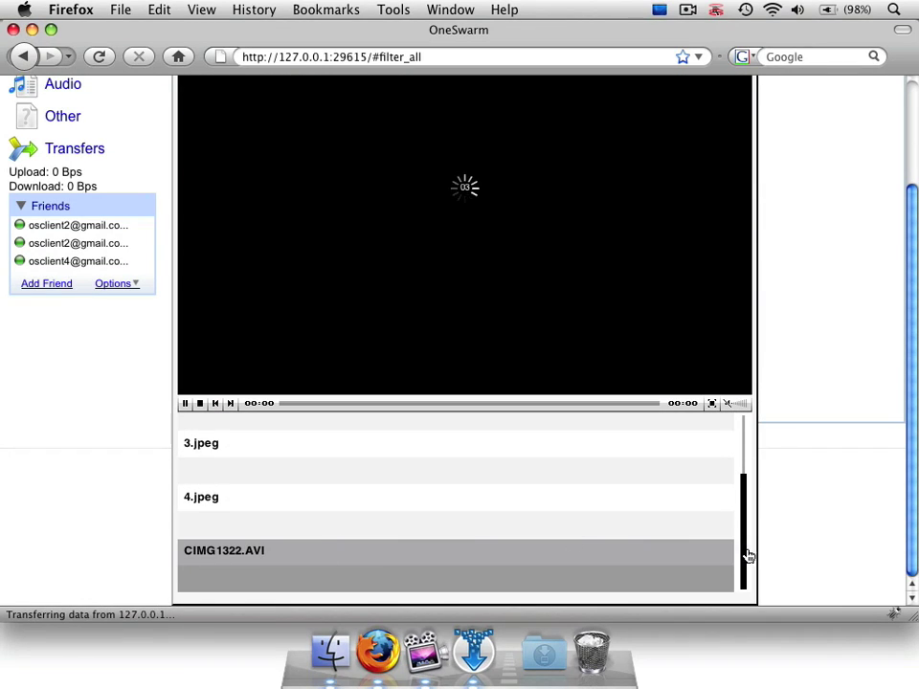
{"action": "left_click_drag", "start_coordinate": [908, 538], "coordinate": [892, 383]}
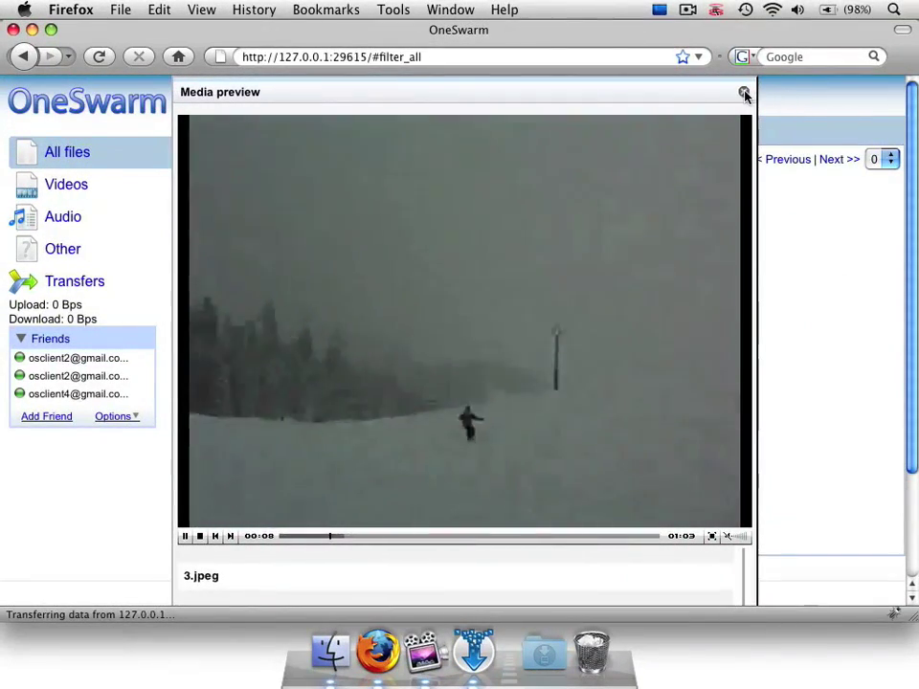
{"action": "left_click", "coordinate": [744, 91]}
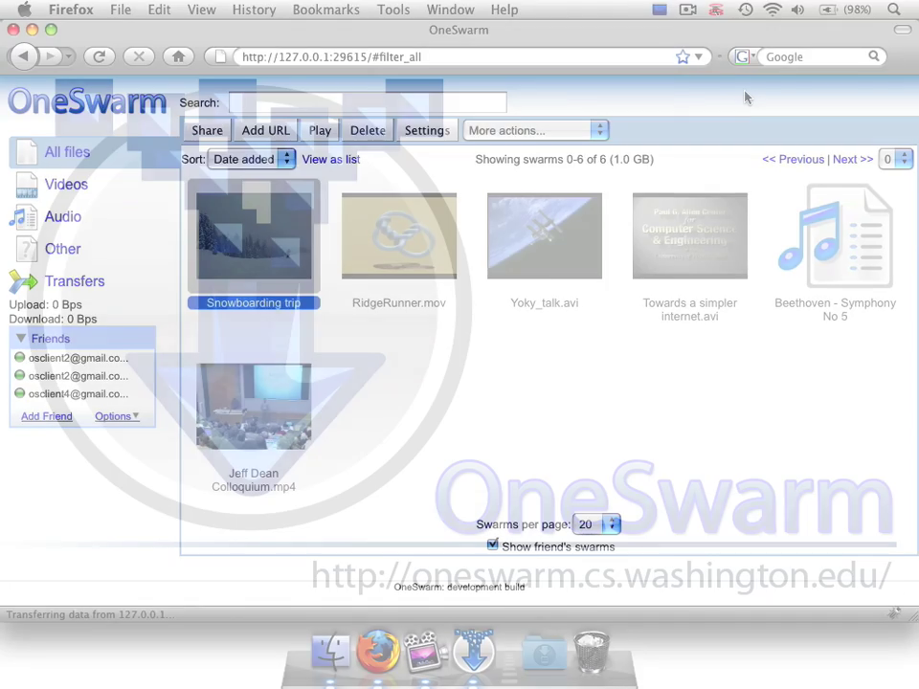